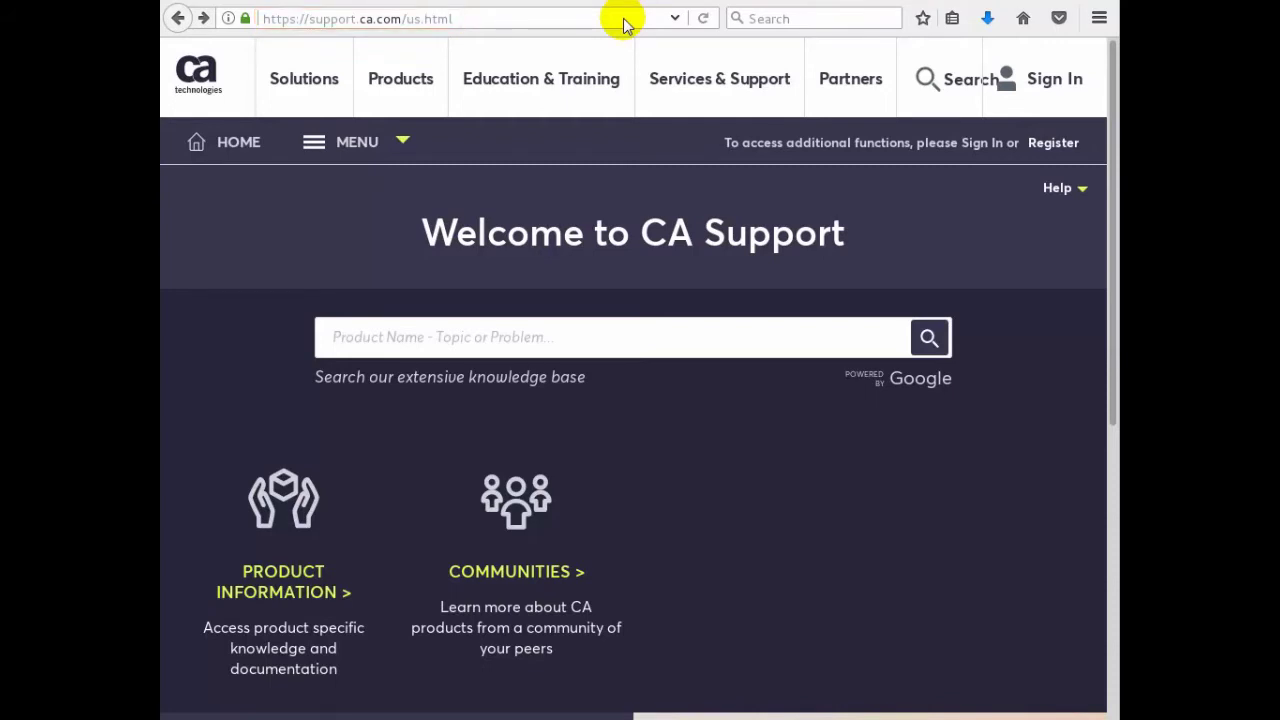
Step: Sign in to the CA Support Online account with the account e-mail and password
left_click(1049, 84)
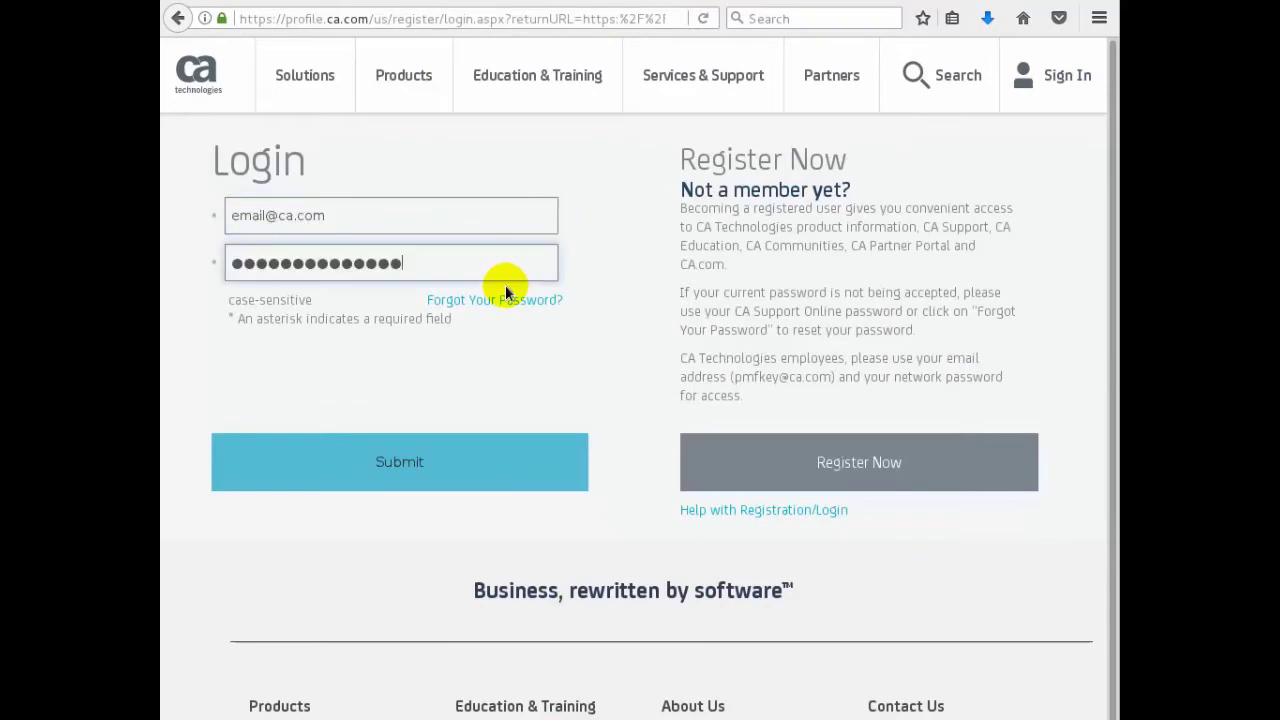
key("Return")
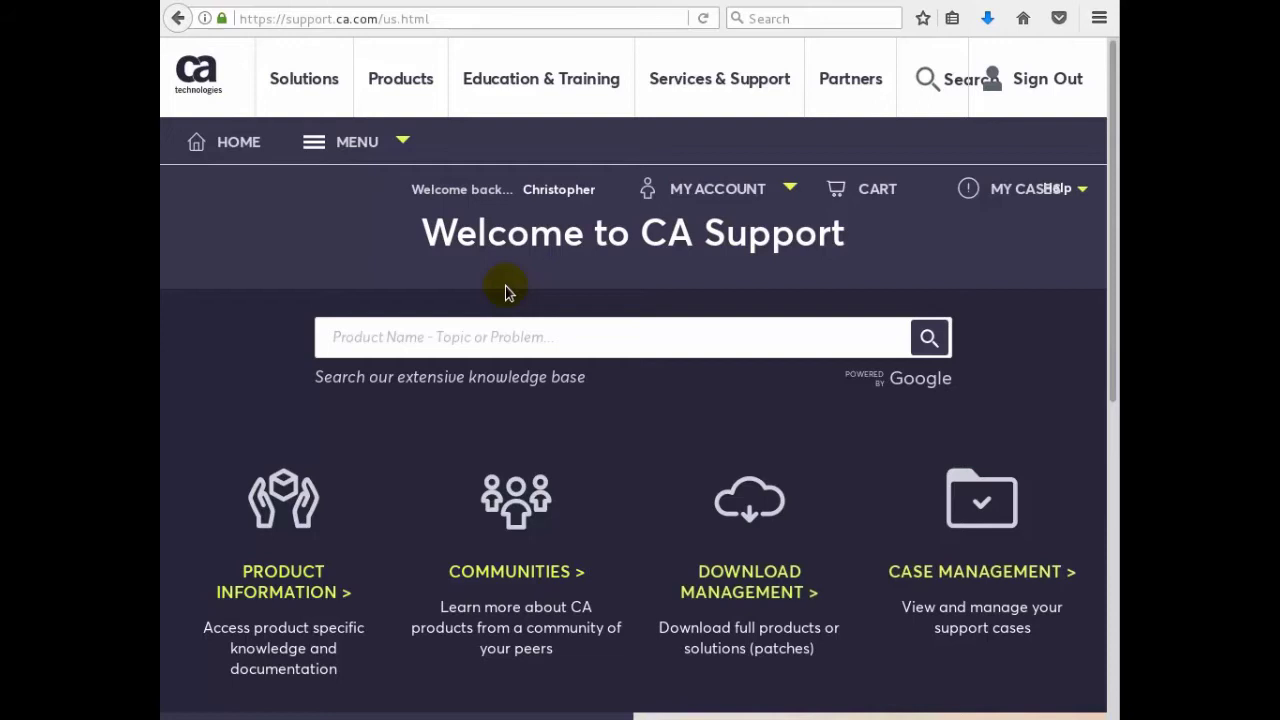
Step: In Download Management, search 'service virtualization' and select CA Service Virtualization, showing its 19 downloads
left_click(778, 590)
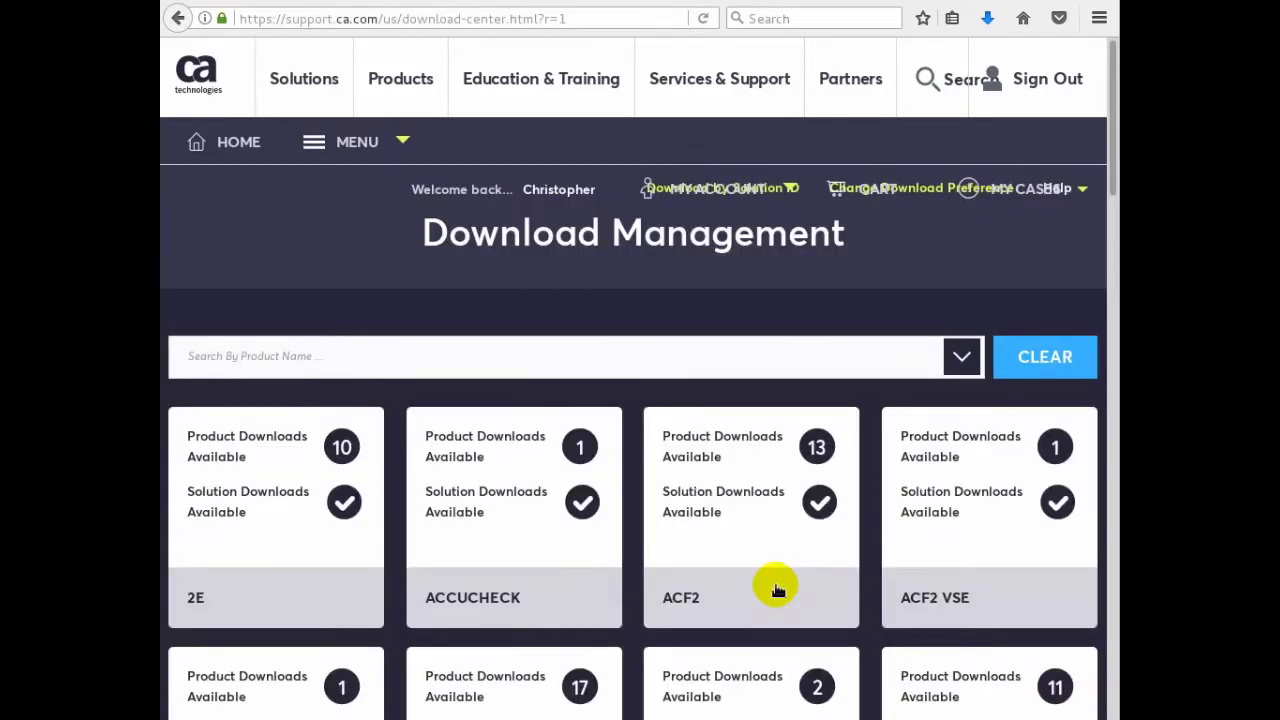
scroll(778, 590, "down", 2)
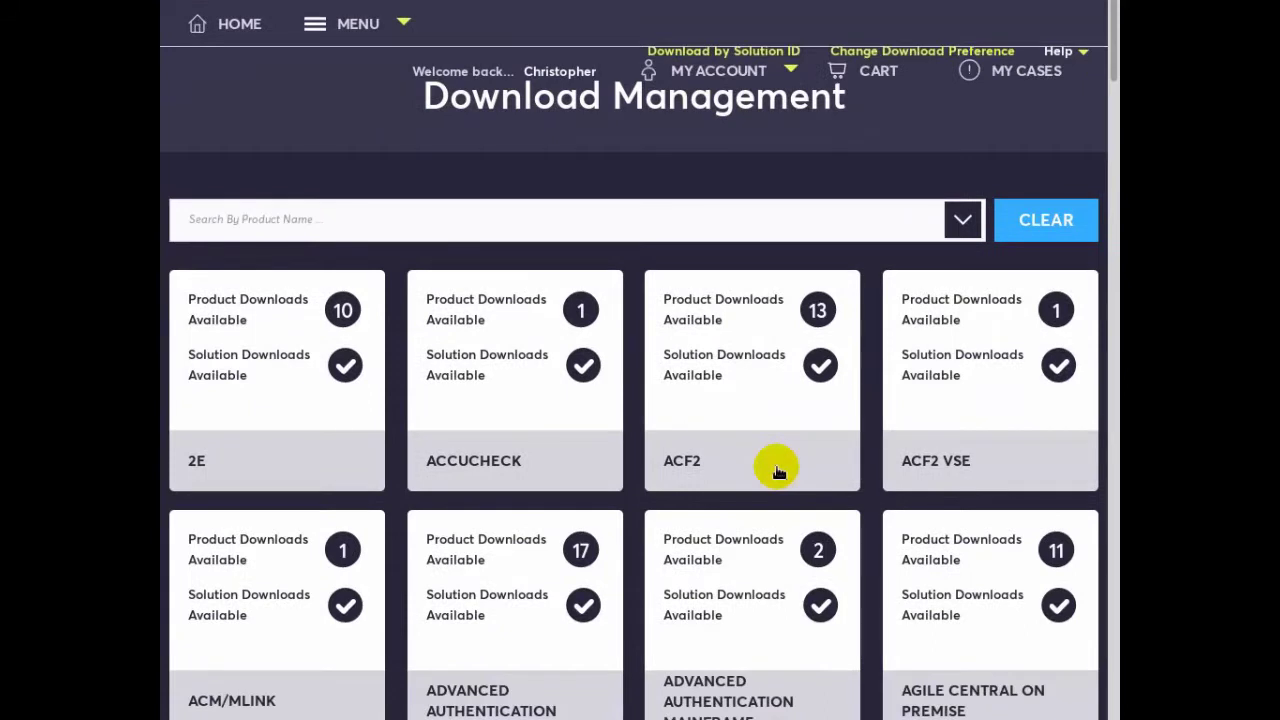
left_click(414, 207)
type("se")
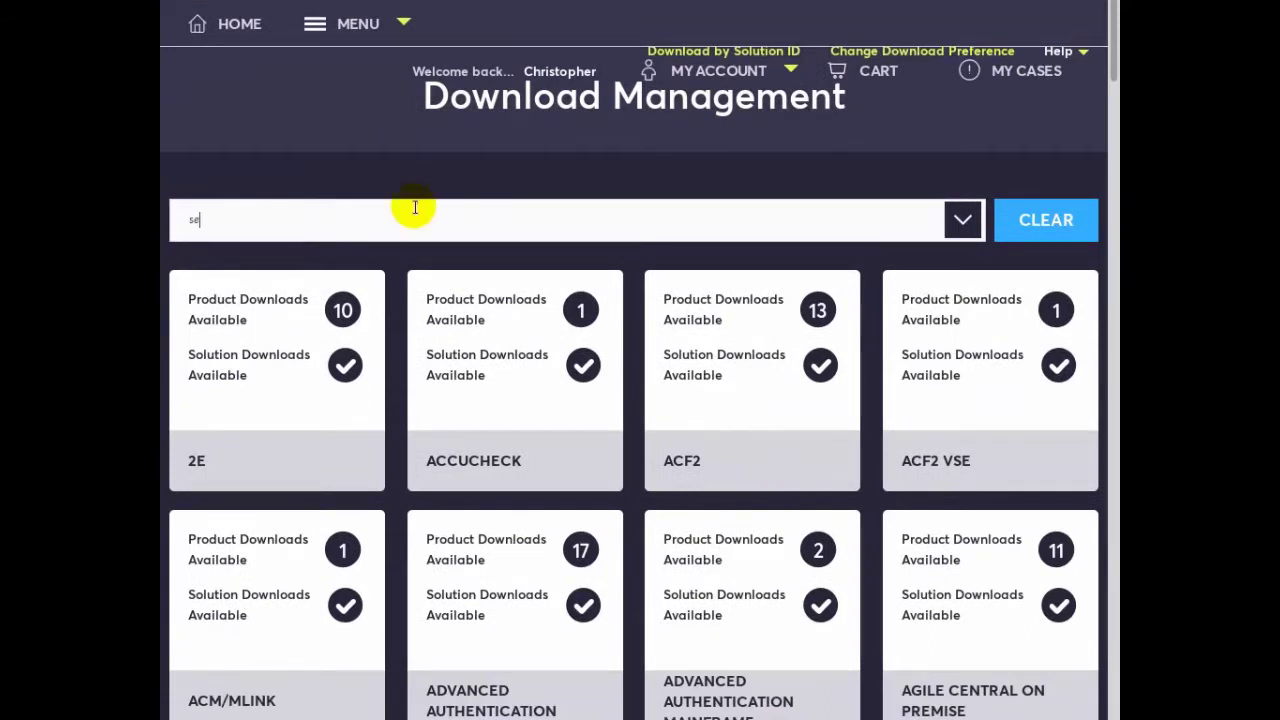
type("rvice vir")
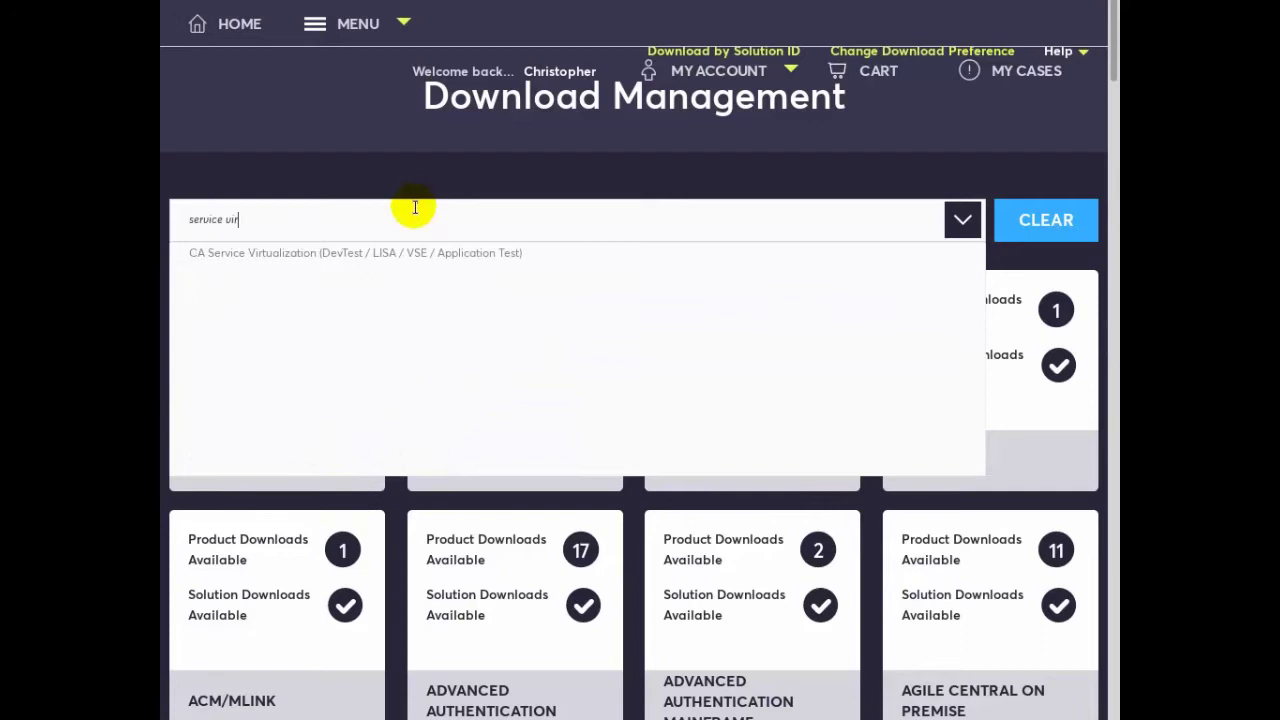
type("tualization")
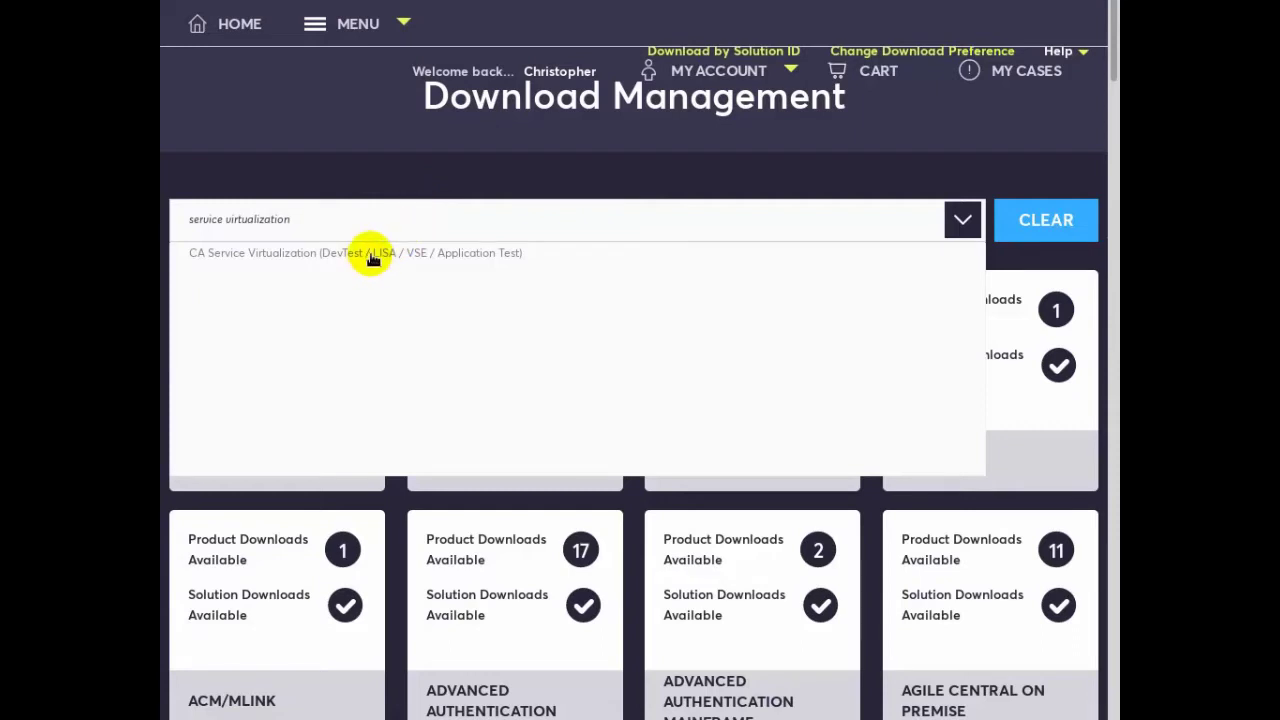
left_click(373, 253)
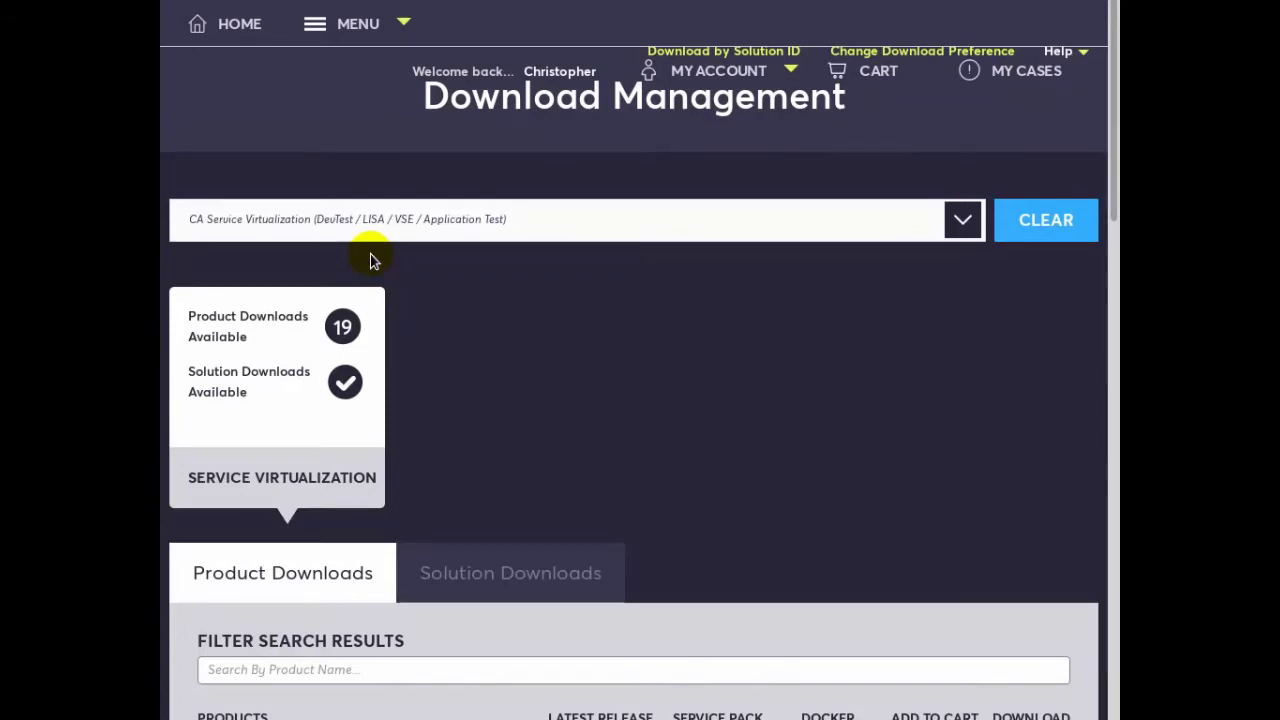
scroll(370, 260, "down", 5)
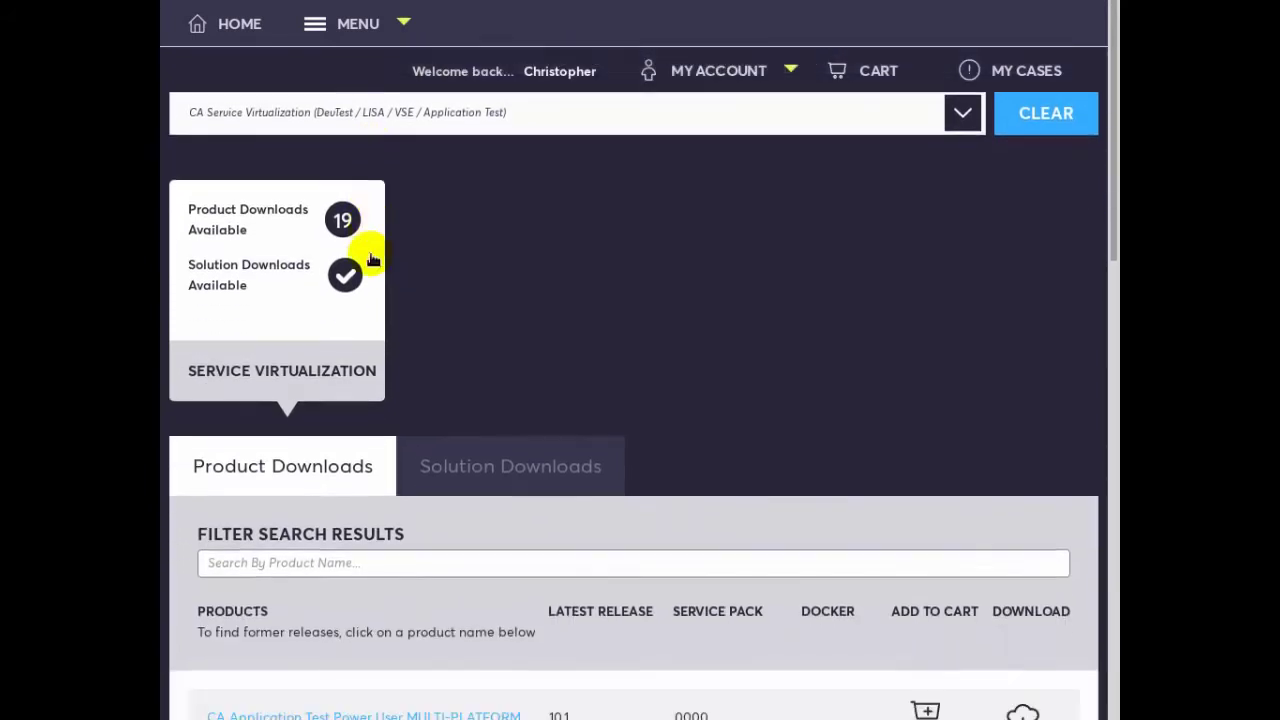
scroll(370, 260, "down", 5)
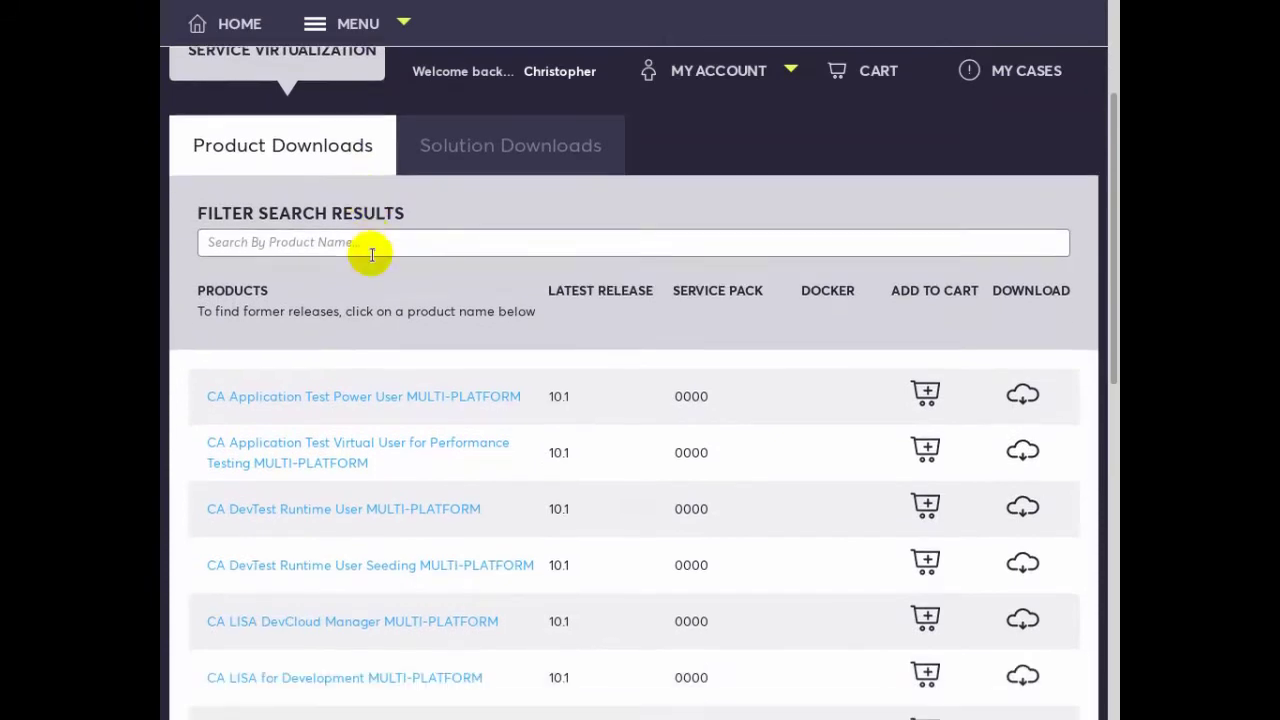
scroll(370, 260, "down", 1)
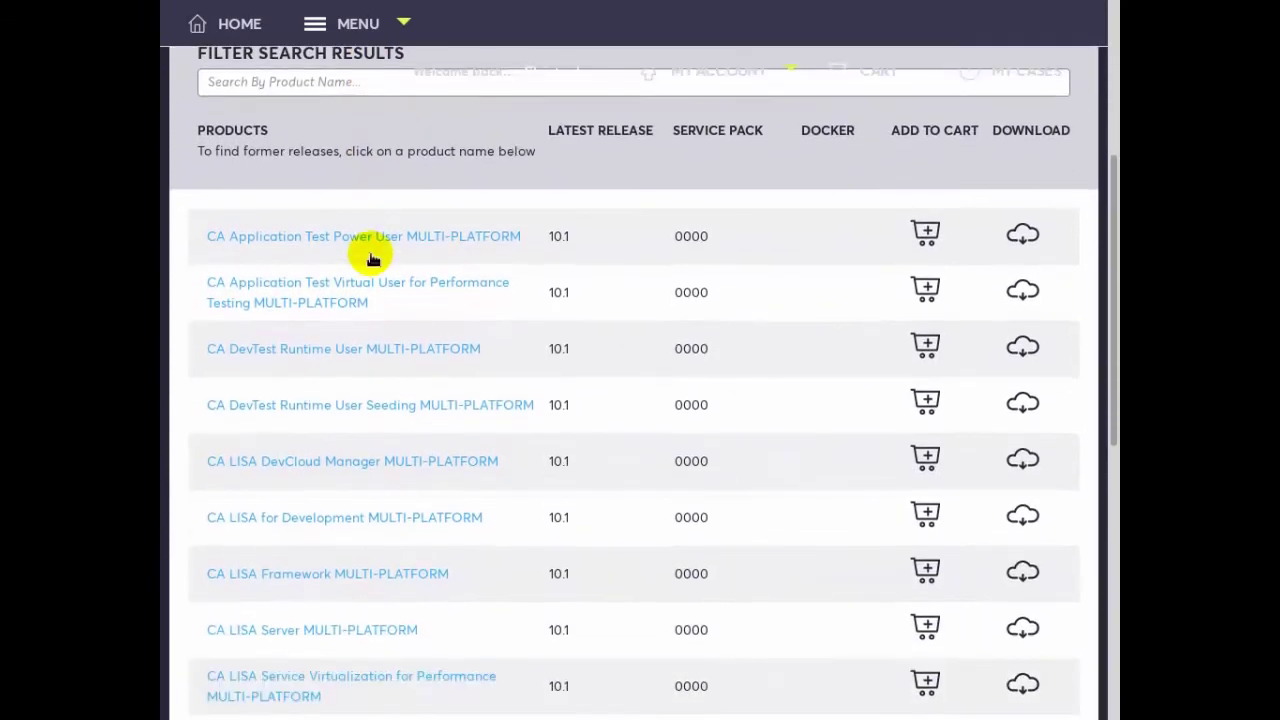
scroll(370, 260, "down", 1)
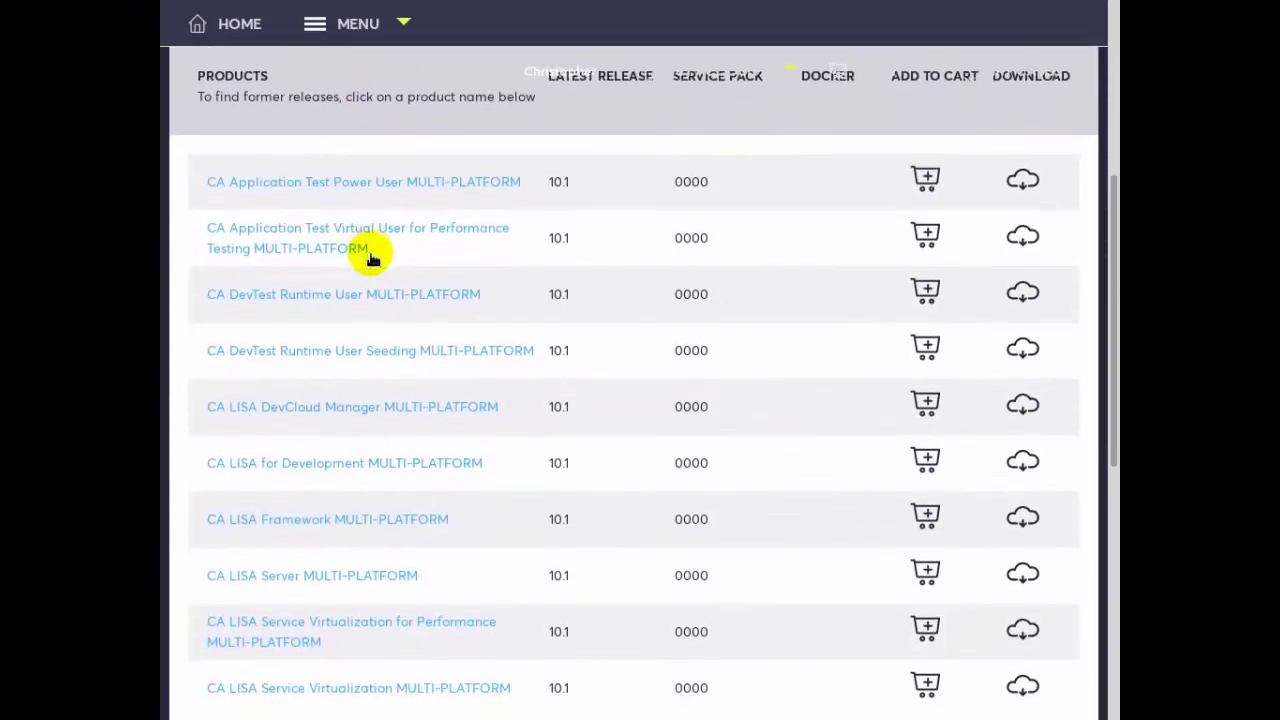
scroll(370, 260, "down", 2)
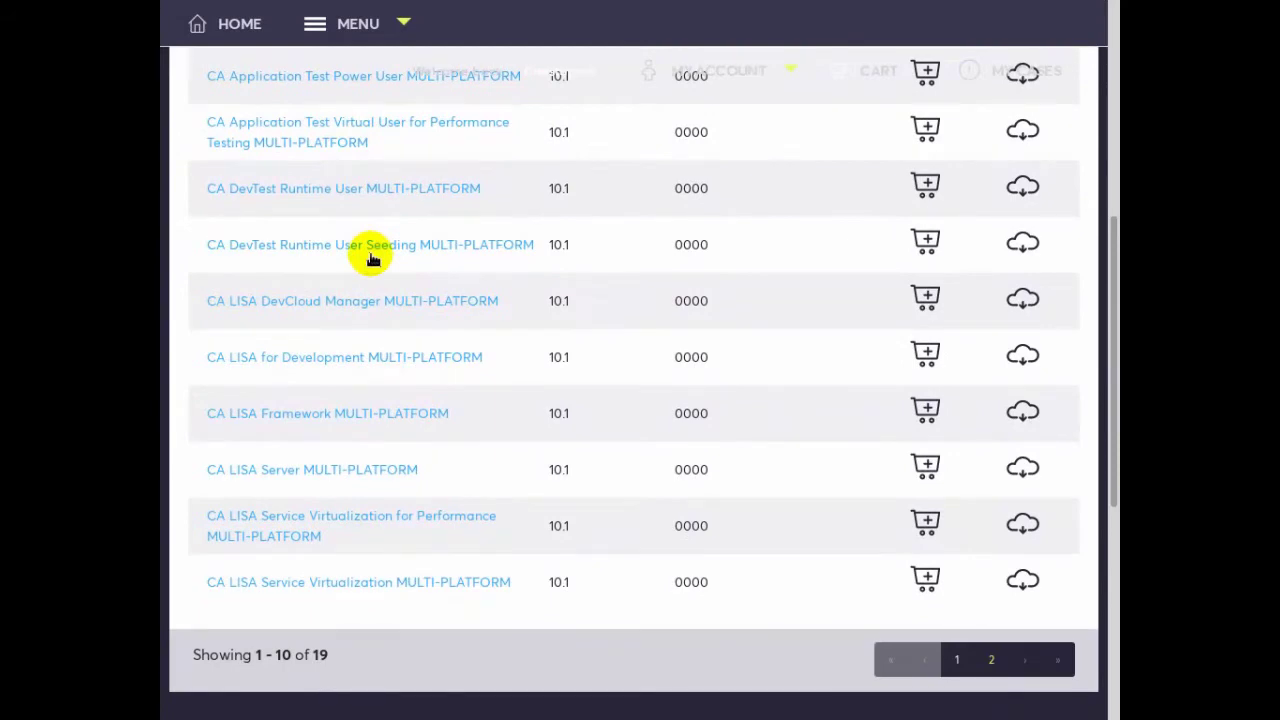
scroll(372, 259, "up", 3)
scroll(372, 259, "up", 1)
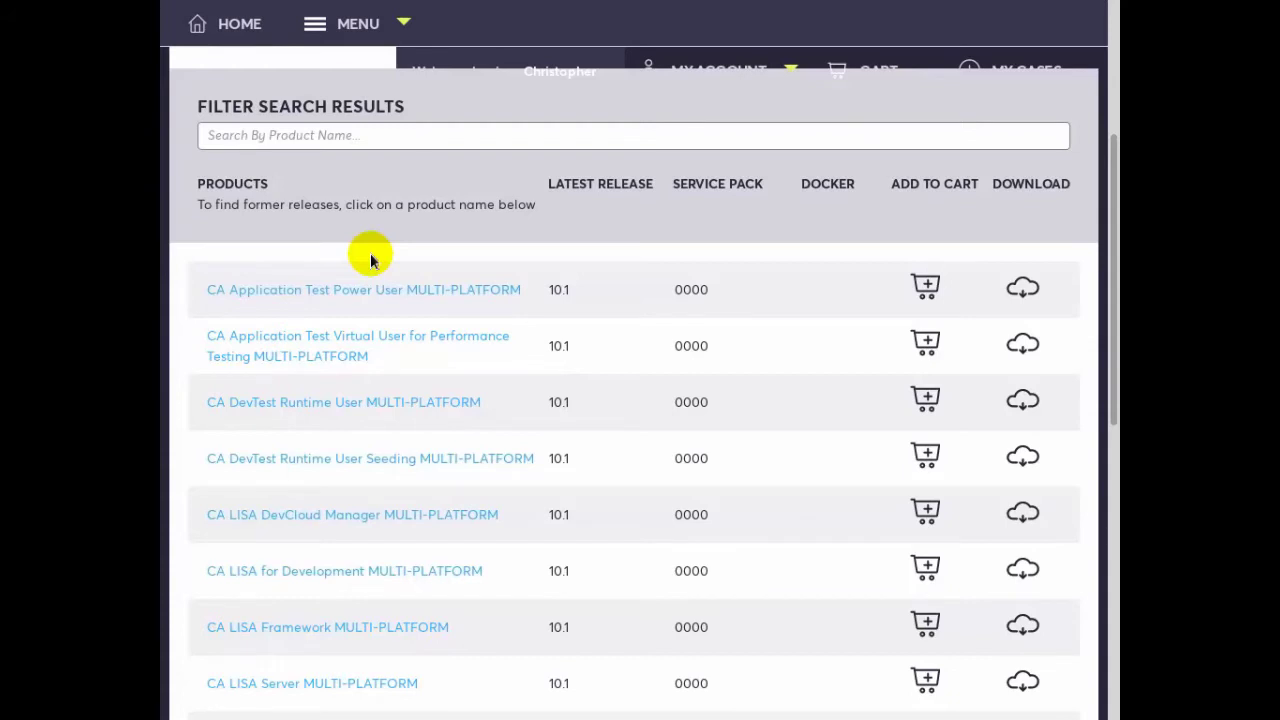
Step: Filter products by 'power' and open CA Service Virtualization Power User MULTI-PLATFORM's DevTest 10.1 components
left_click(363, 135)
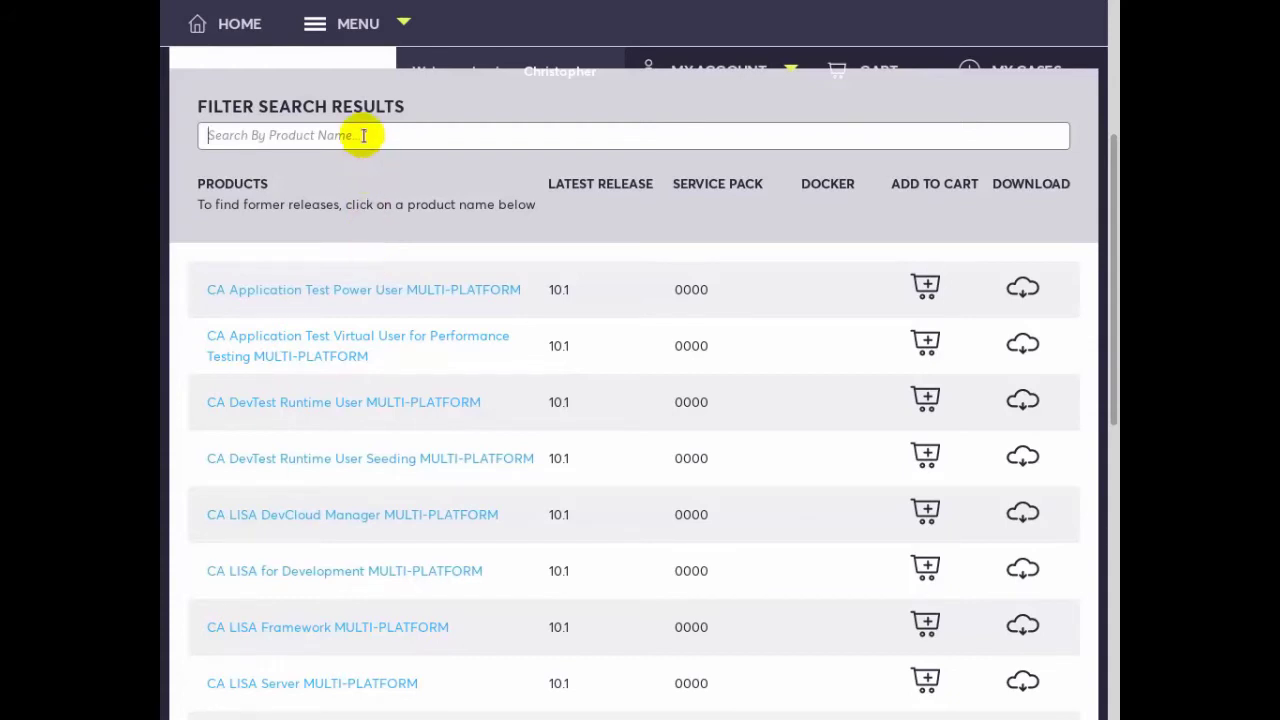
type("power")
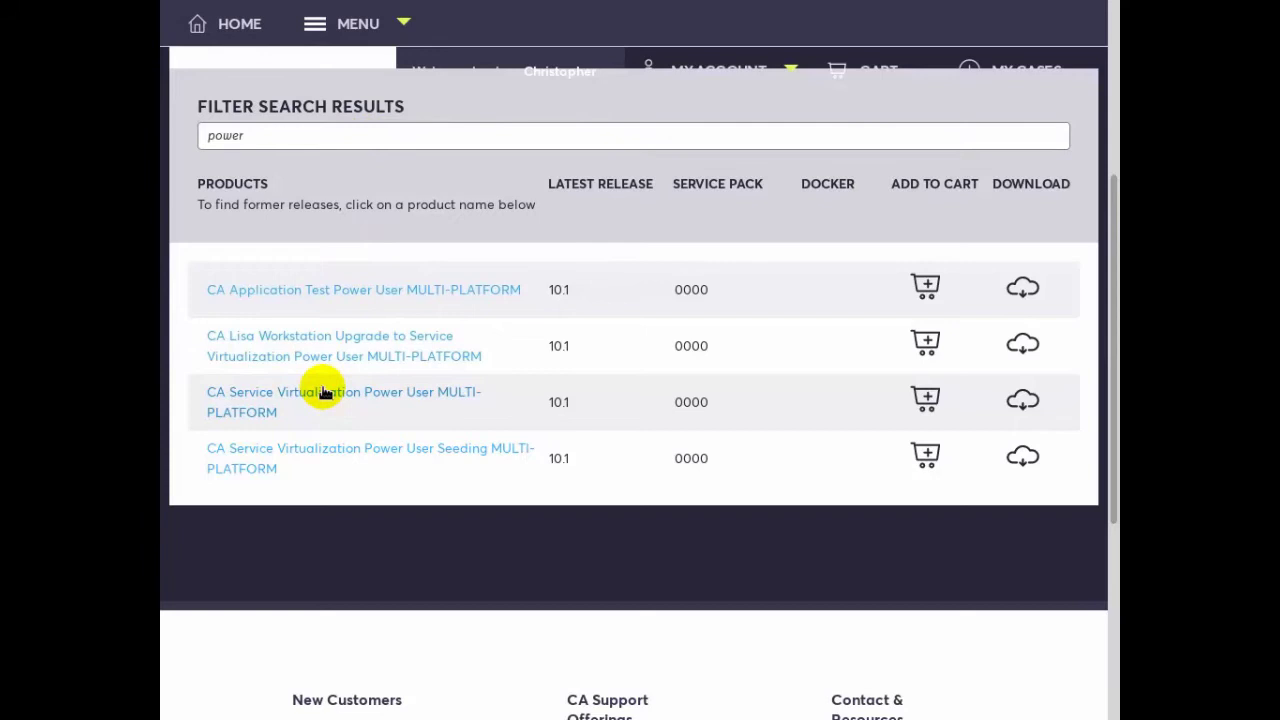
left_click(324, 393)
scroll(324, 393, "down", 1)
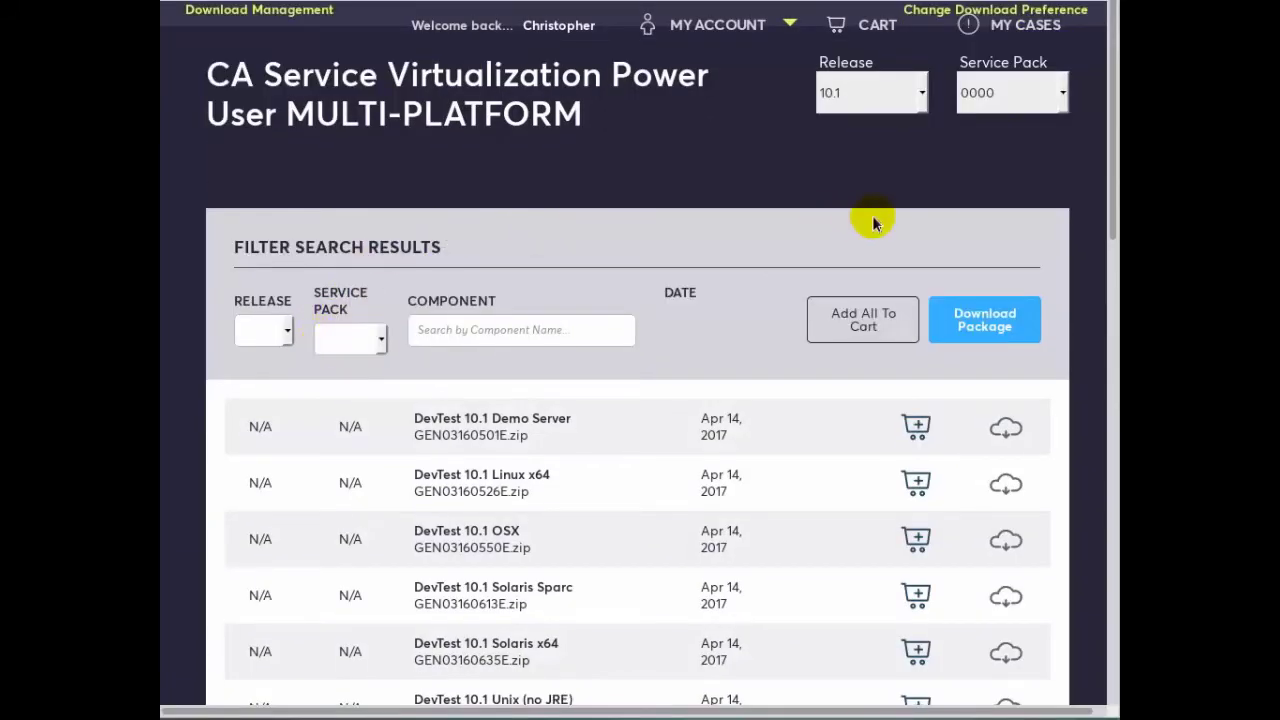
left_click(920, 95)
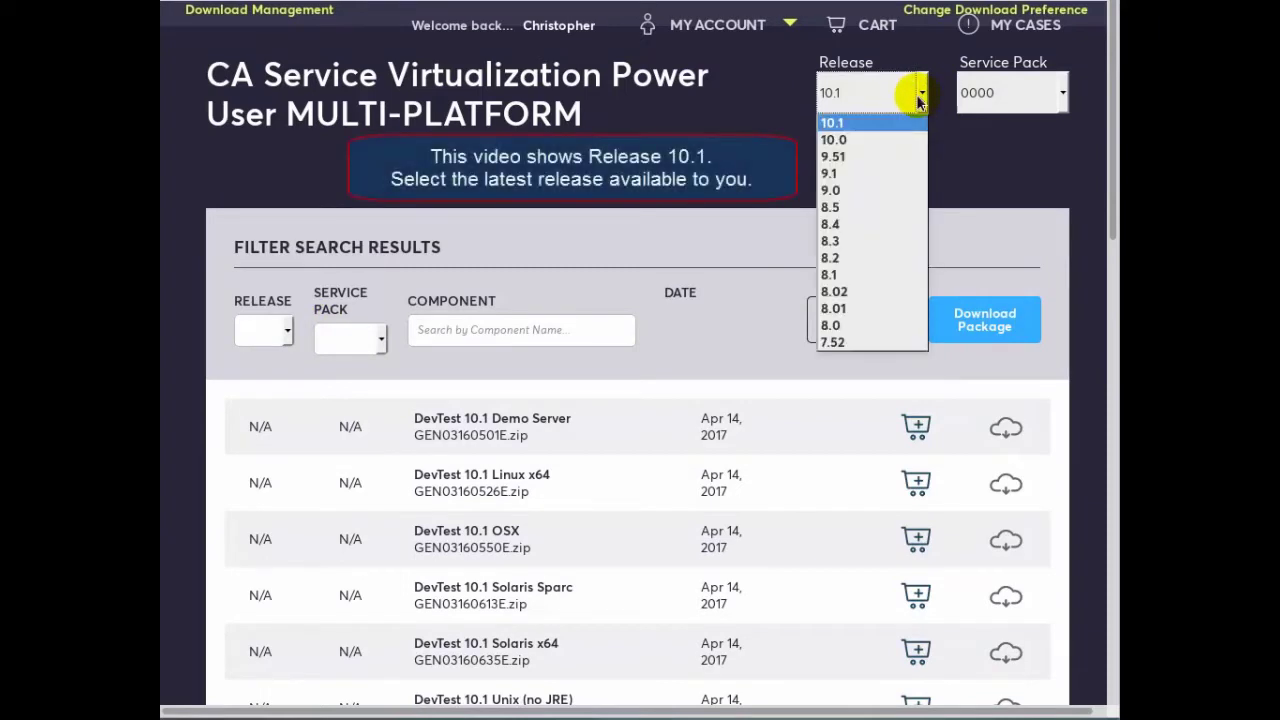
left_click(903, 124)
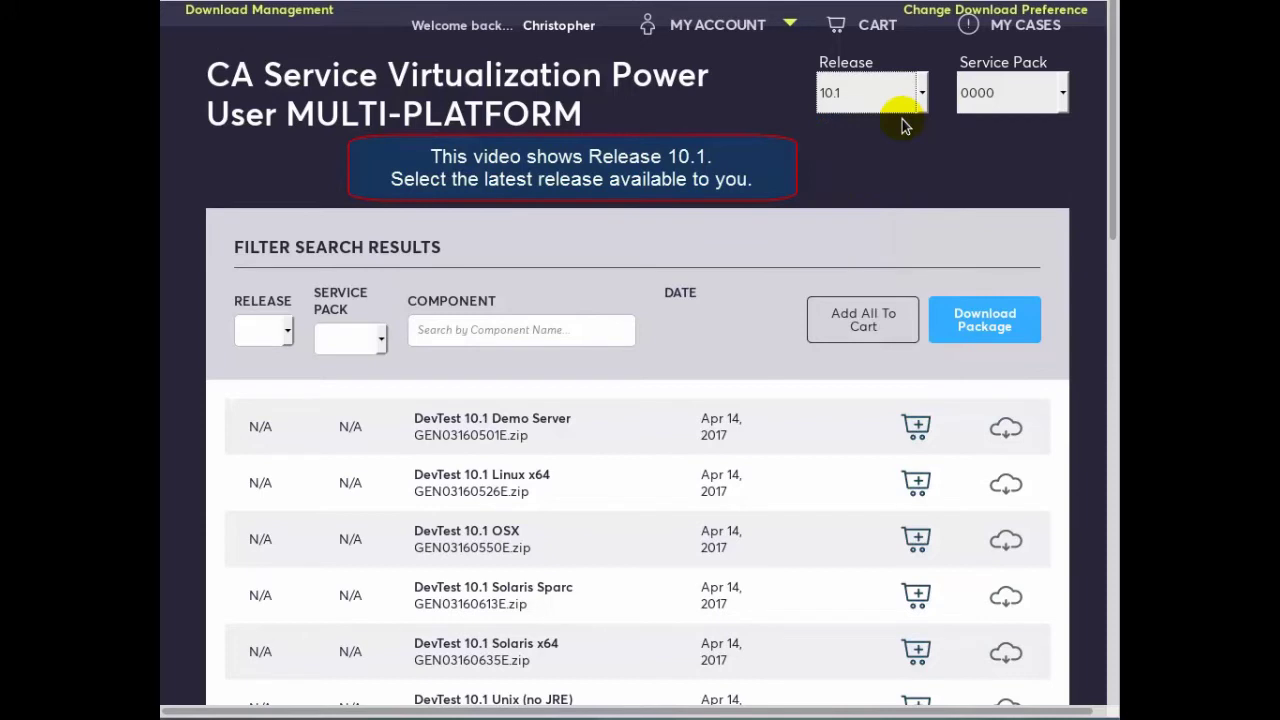
scroll(903, 125, "down", 1)
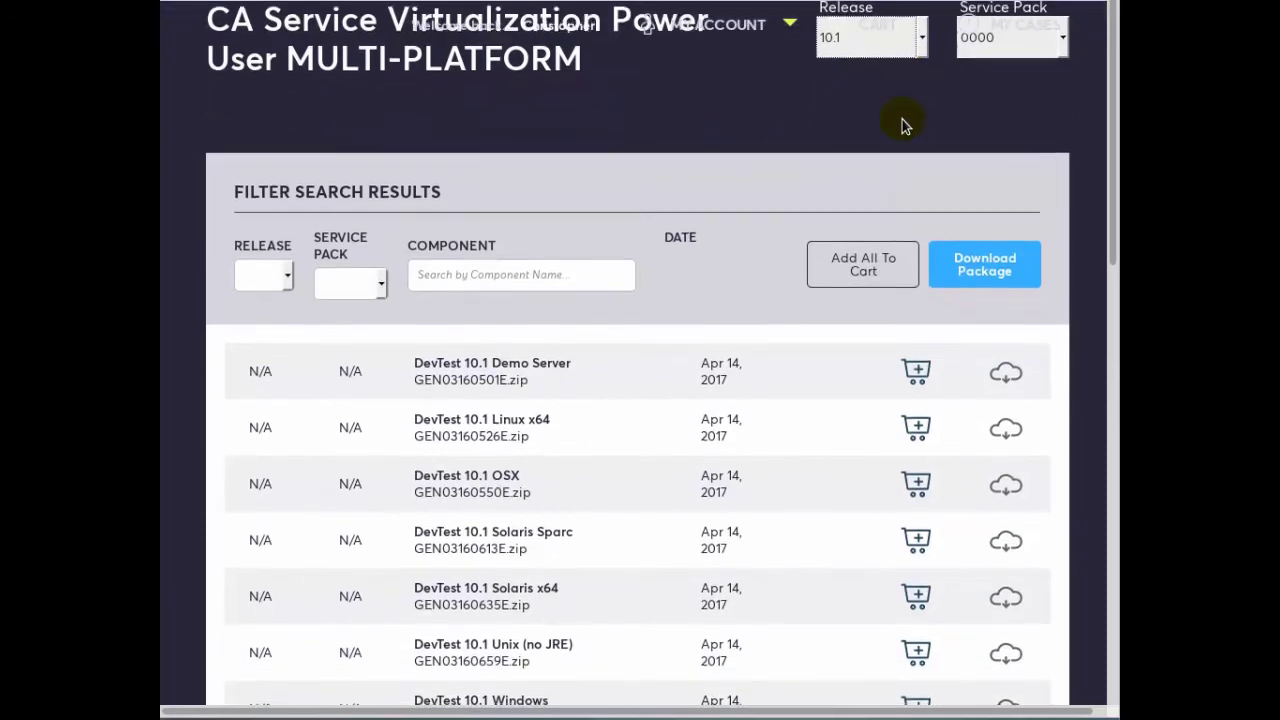
scroll(902, 124, "down", 2)
scroll(903, 125, "down", 1)
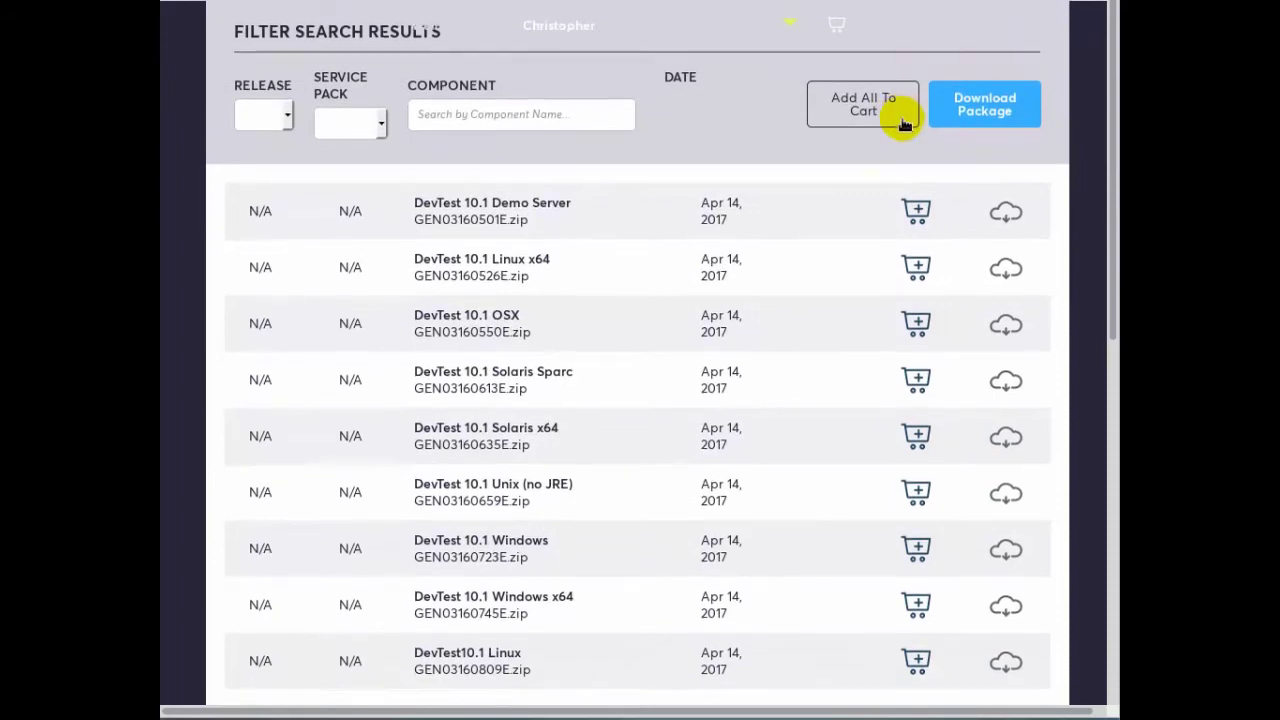
scroll(903, 125, "down", 1)
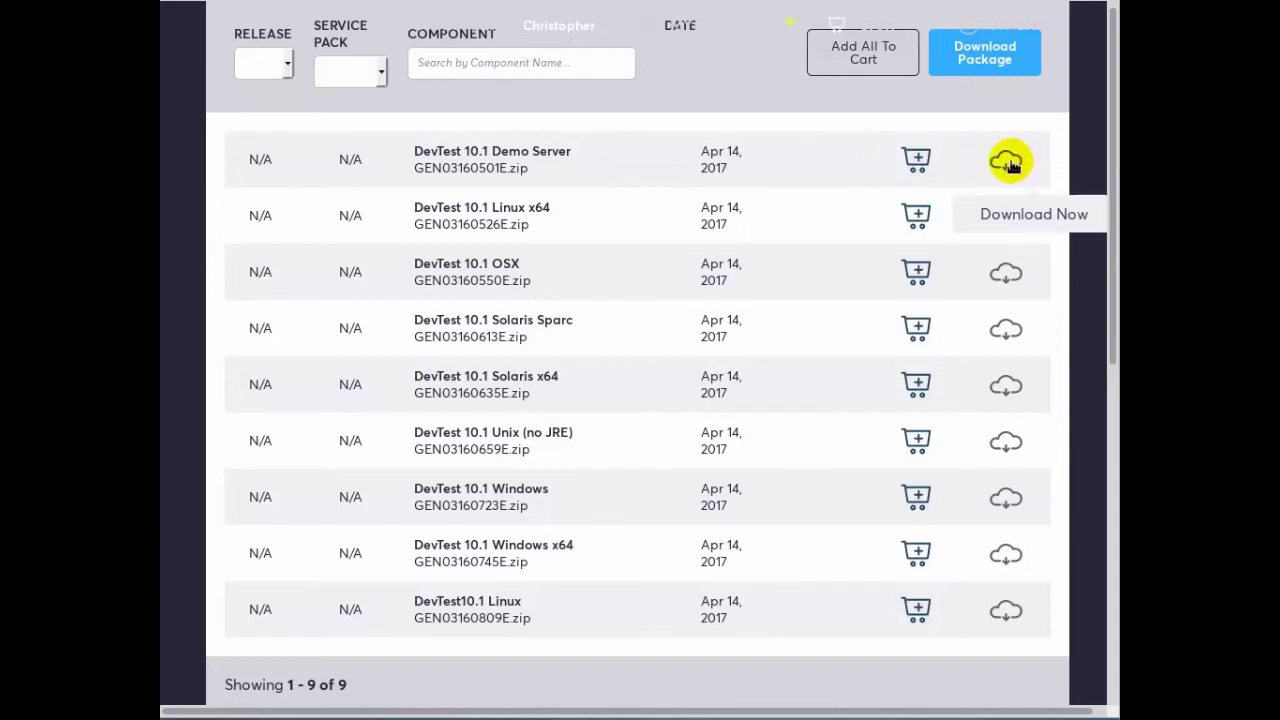
Step: Download the DevTest 10.1 Demo Server package GEN03160501E.zip over HTTP and save it
left_click(1008, 163)
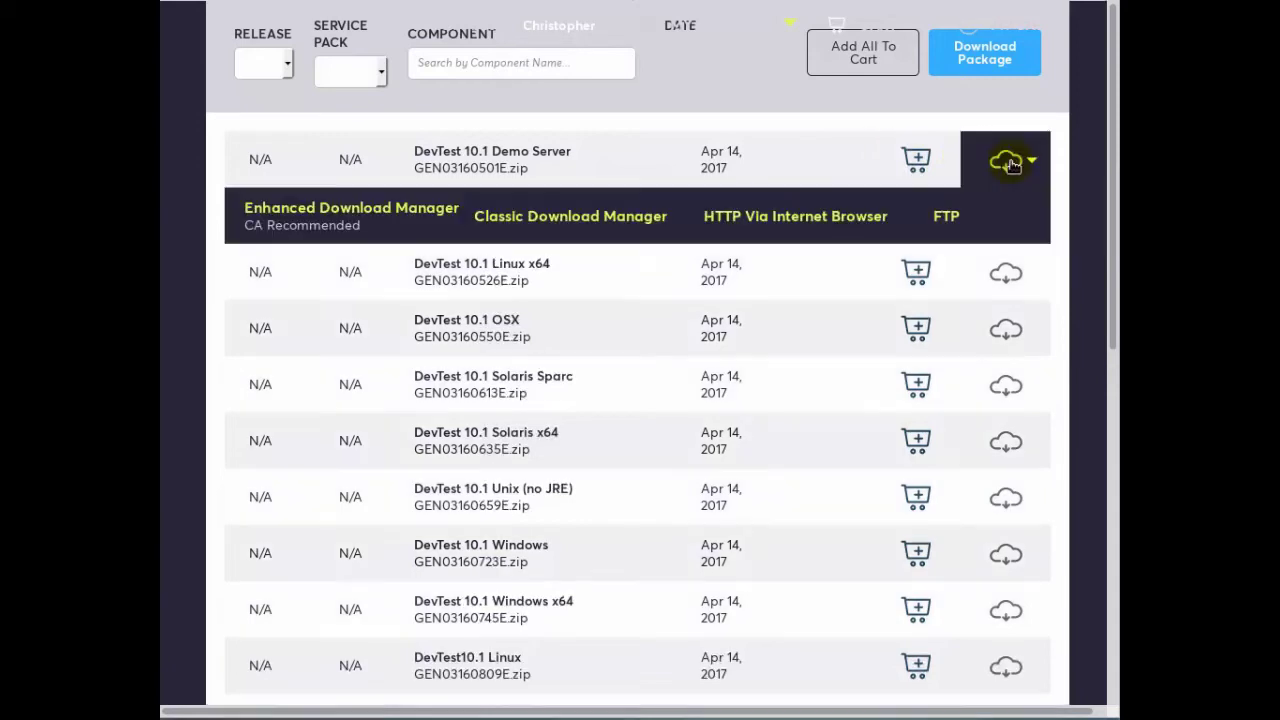
left_click(851, 220)
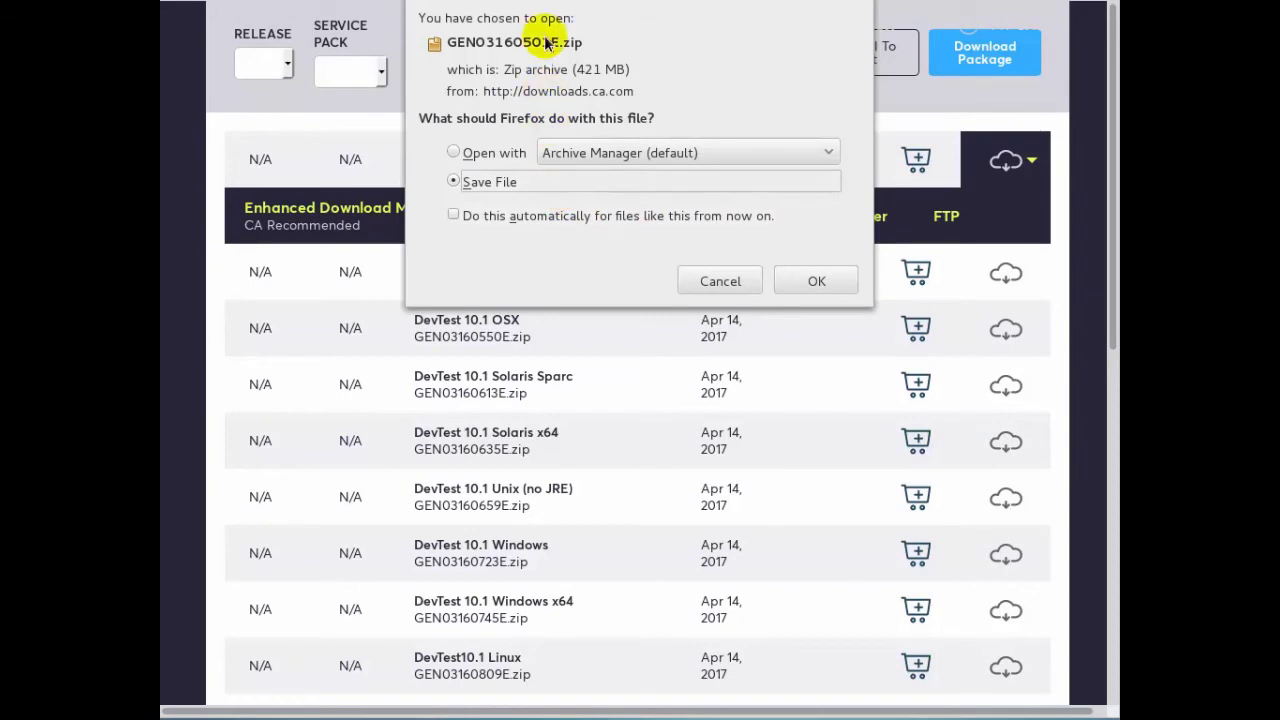
left_click(814, 283)
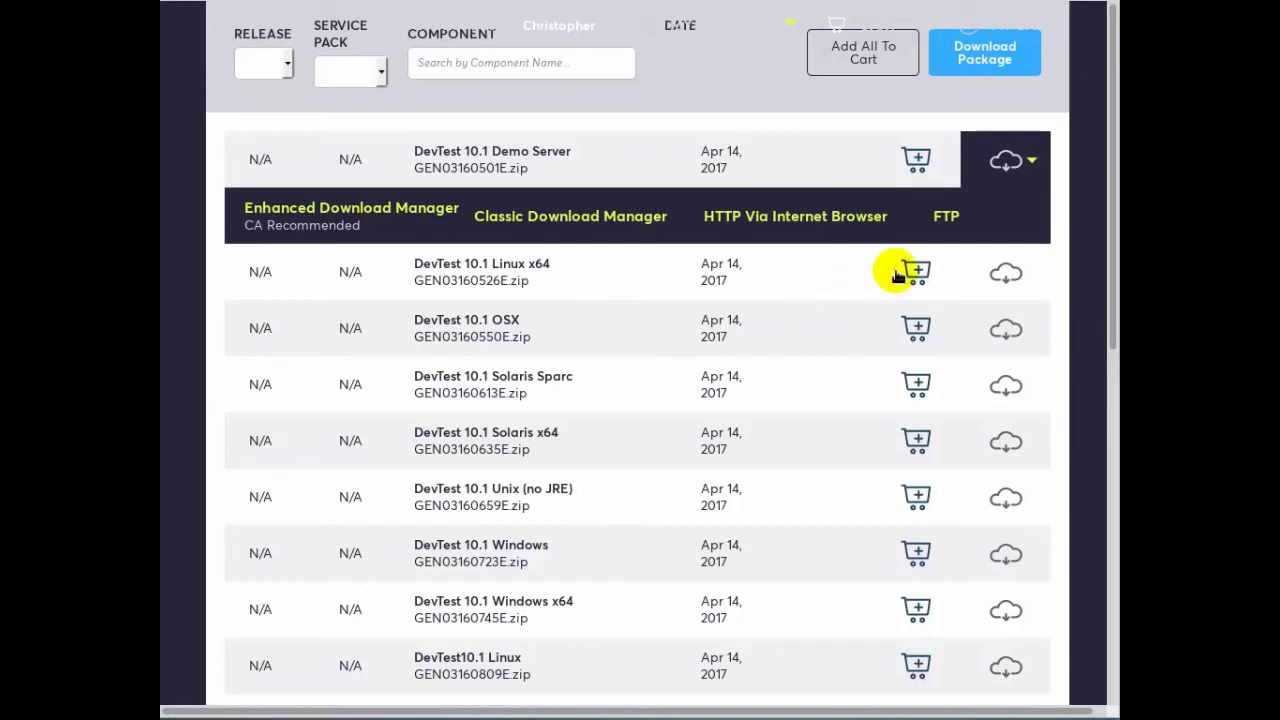
Step: Download the Linux x64 package GEN03160526E.zip (1.2 GB) over HTTP and save it
left_click(1003, 276)
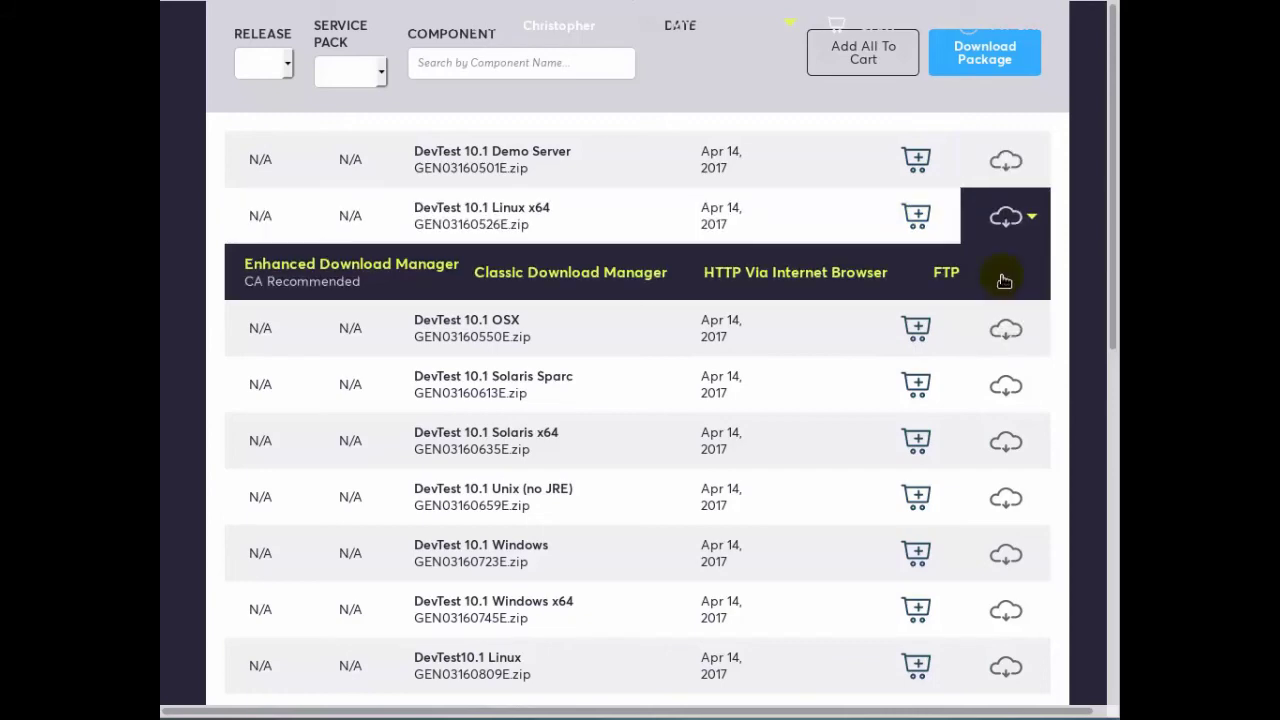
left_click(853, 273)
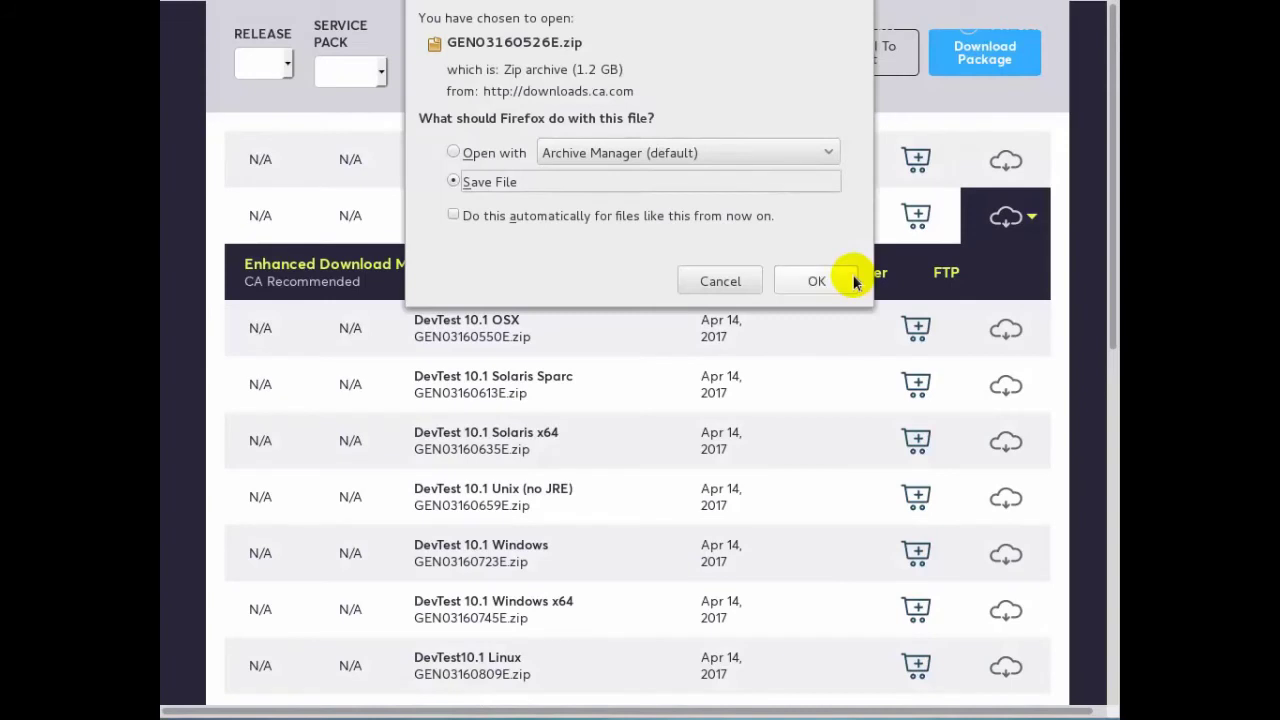
left_click(783, 291)
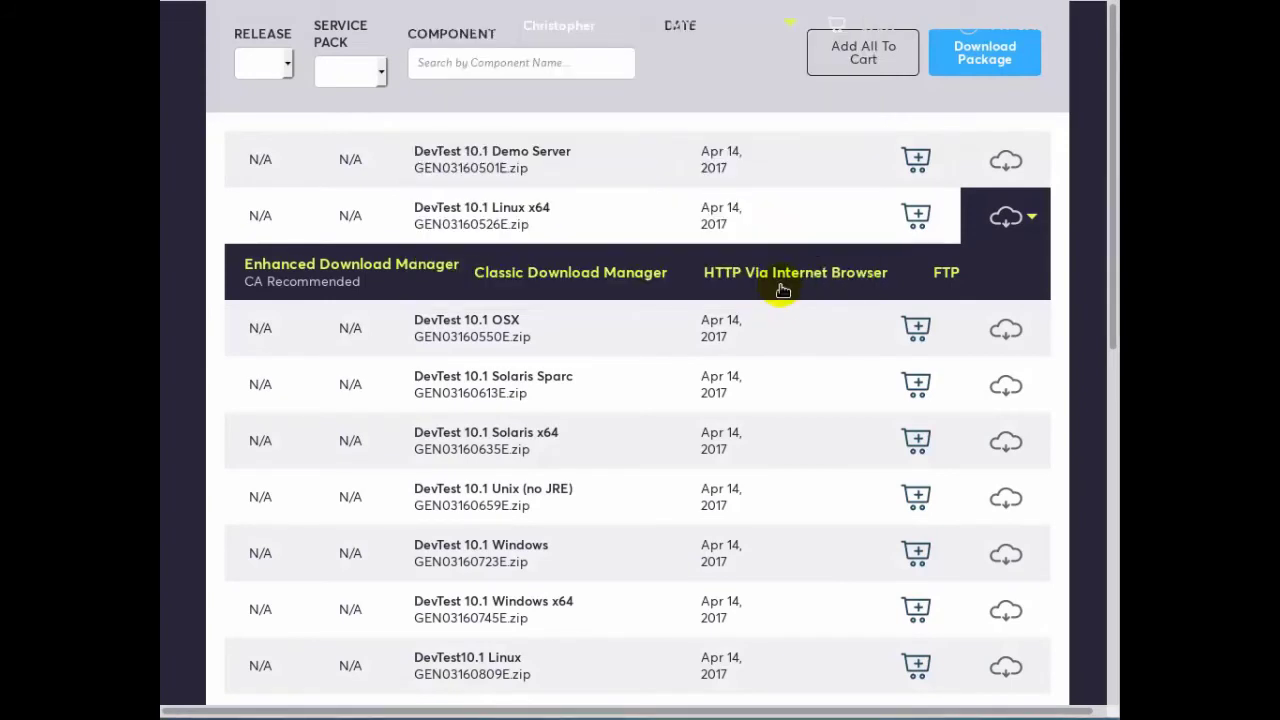
scroll(783, 291, "down", 1)
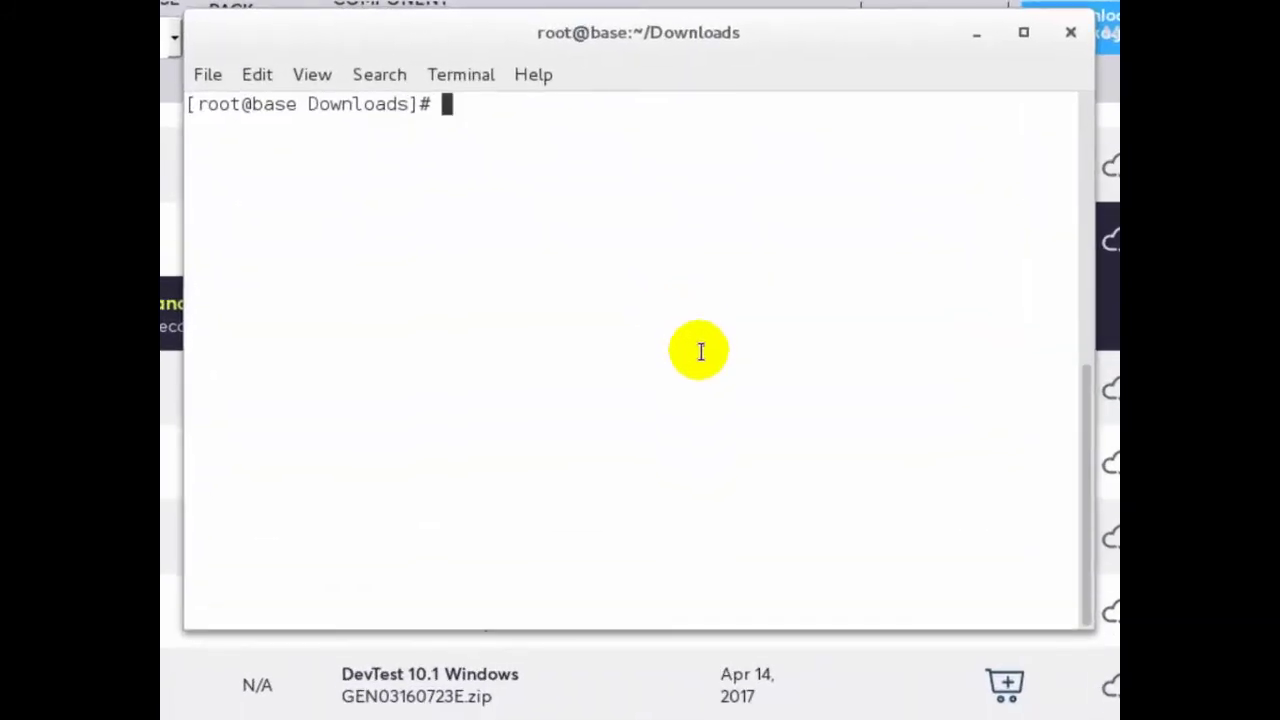
Step: Unzip GEN03160501E.zip and GEN03160526E.zip in Downloads, then list DevTestDemoServer.zip and devtest_linux_x64.sh
type("ls")
key("Return")
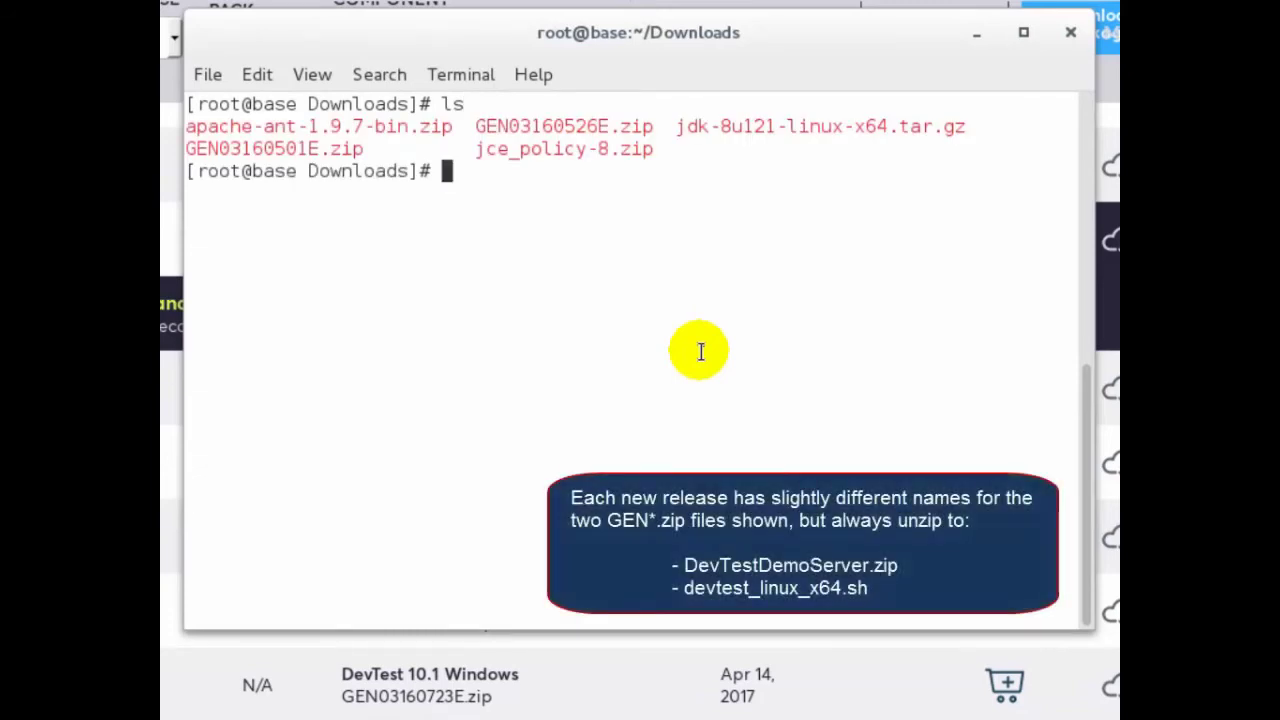
type("unzip GEN03160501E.zip")
key("Return")
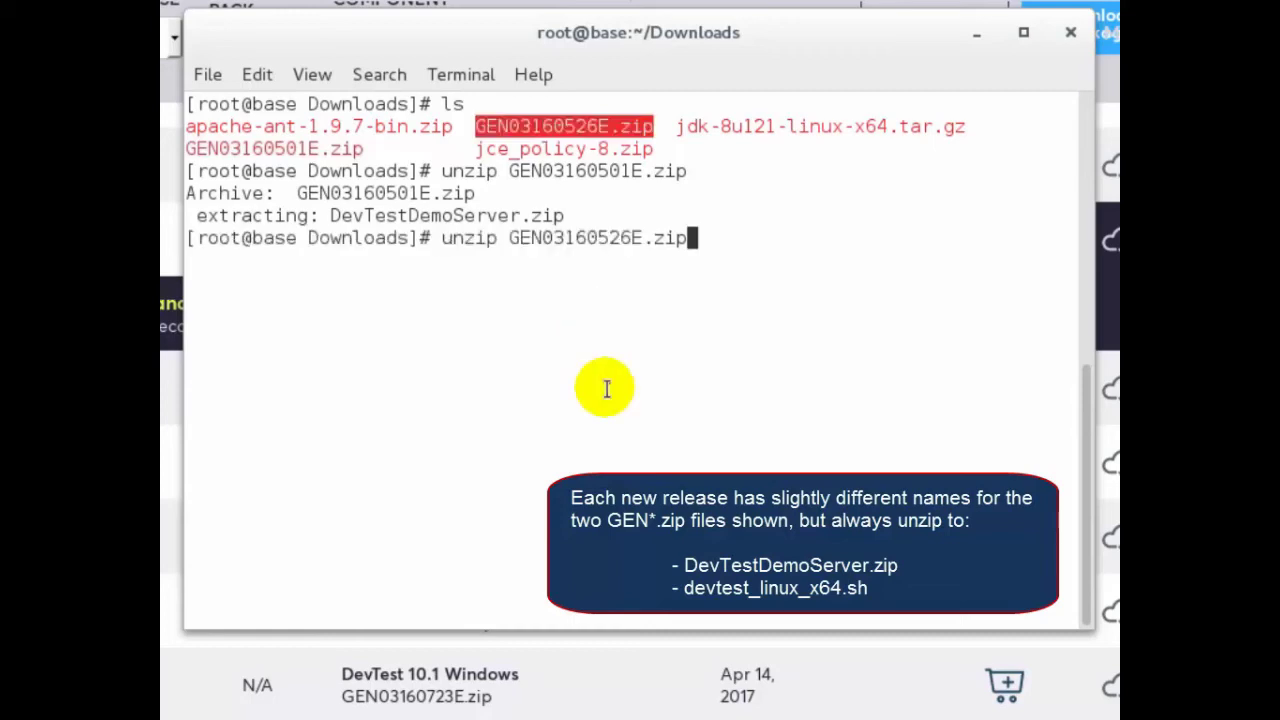
key("Return")
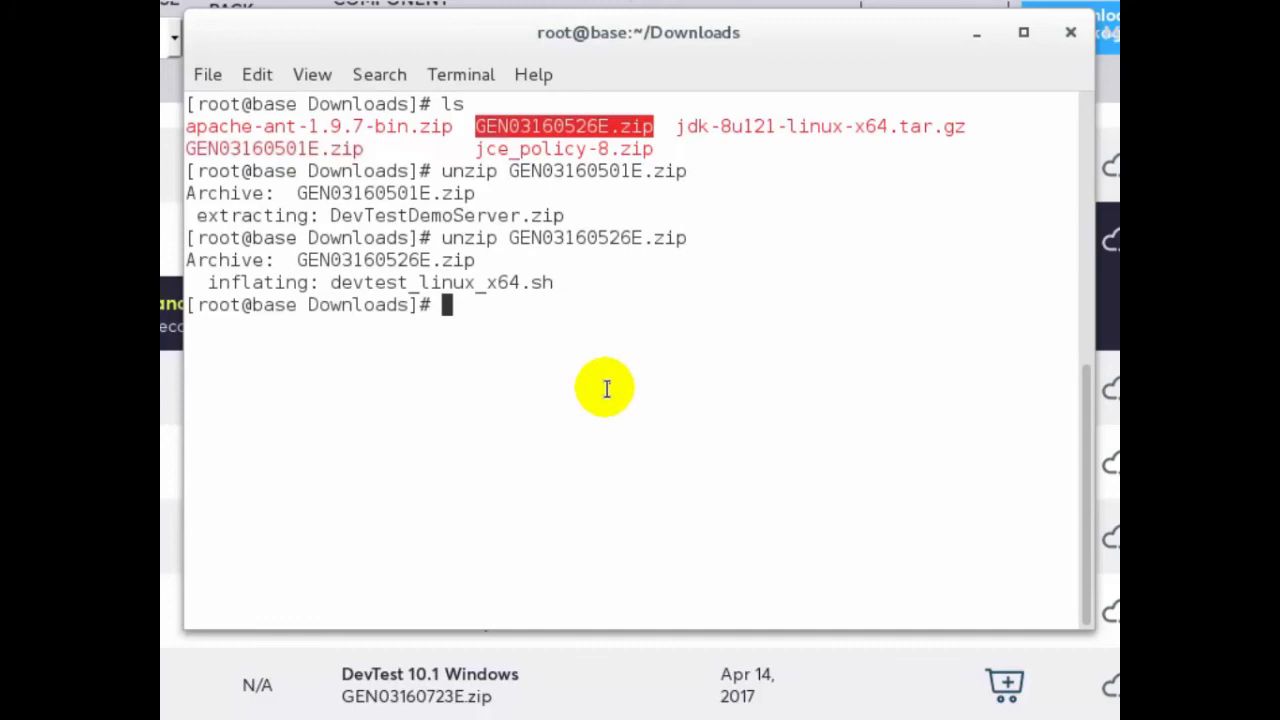
type("ls -al")
key("Return")
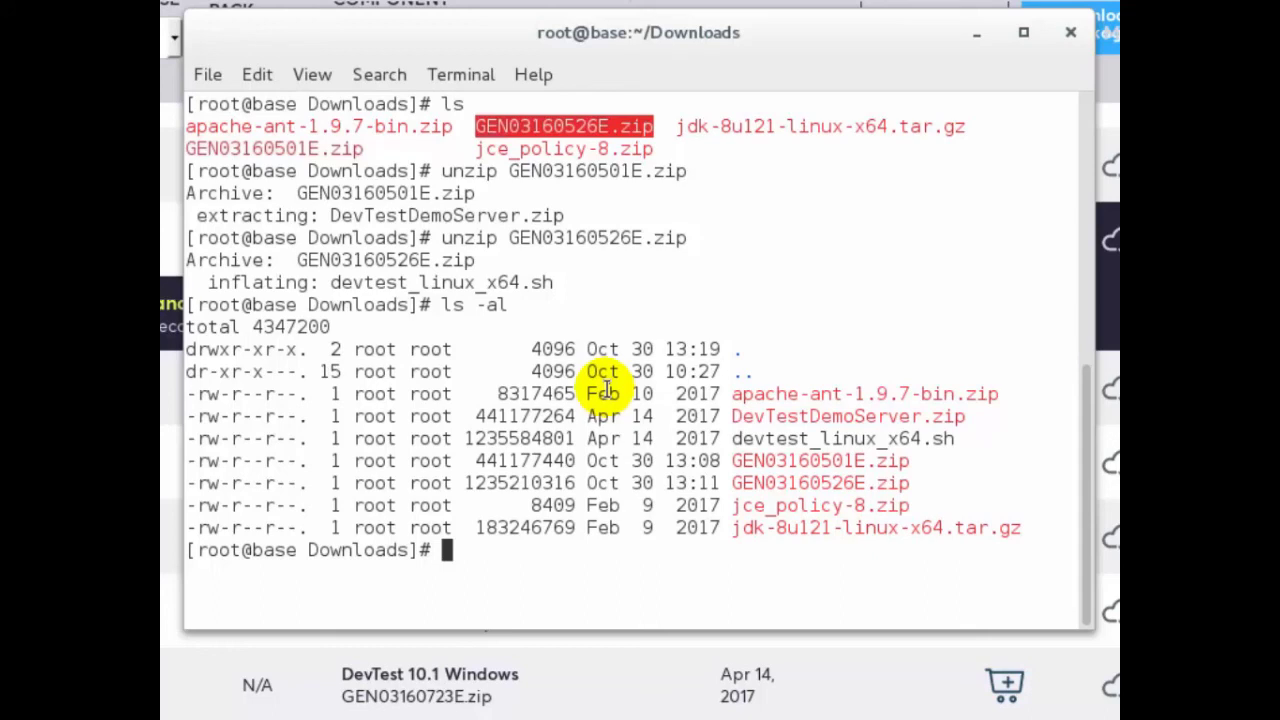
Step: Apply chmod +x to devtest_linux_x64.sh and confirm -rwxr-xr-x permissions with ls -al
type("chmod +x devtest_linux_x64.sh")
key("Return")
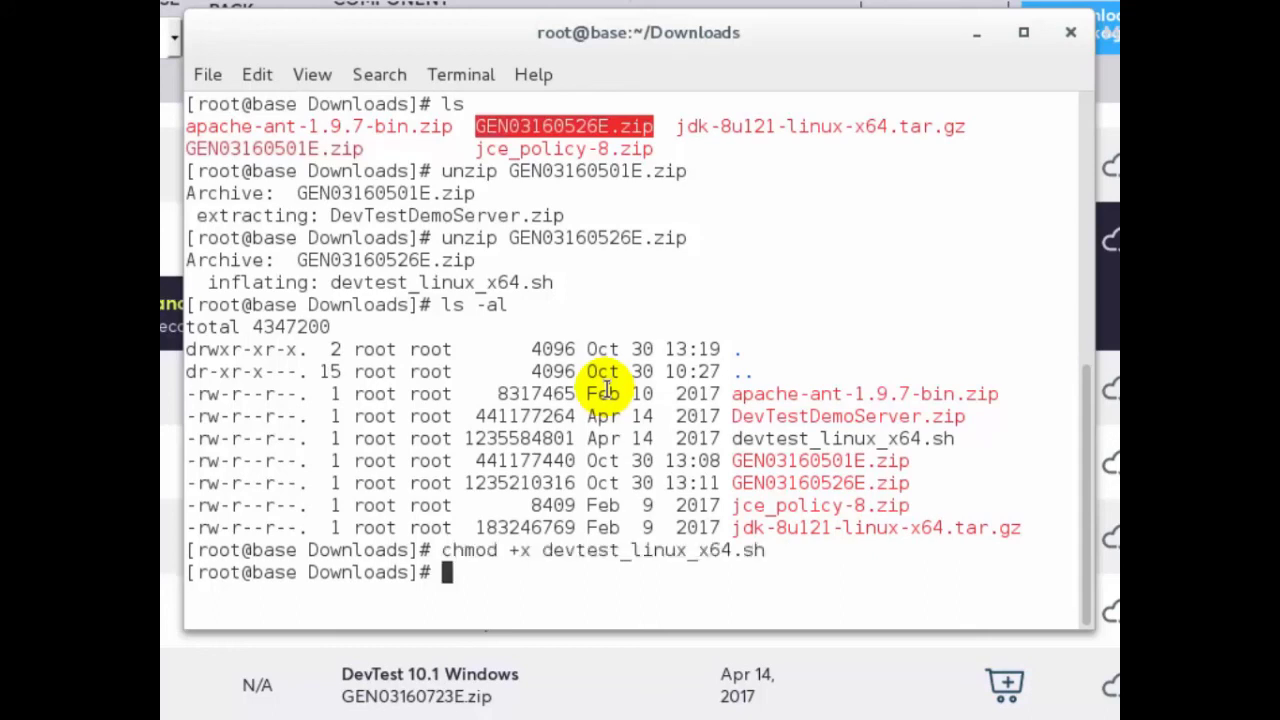
type("ls -al")
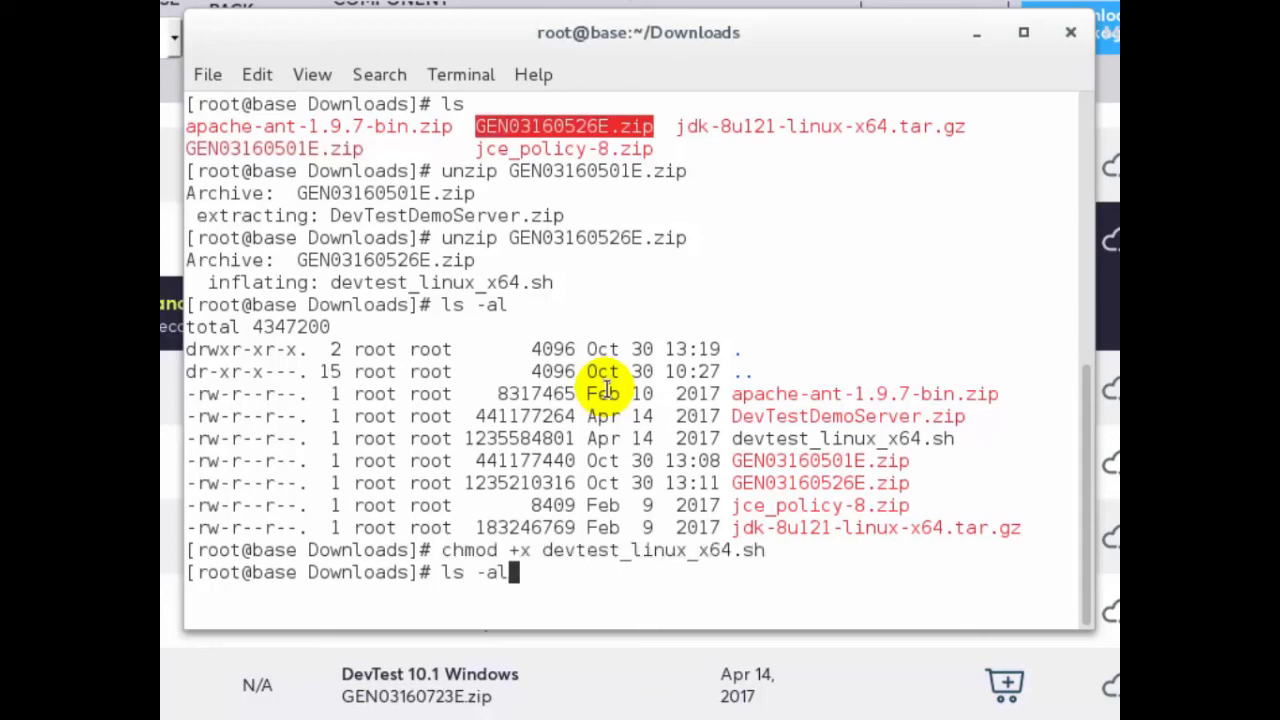
key("Return")
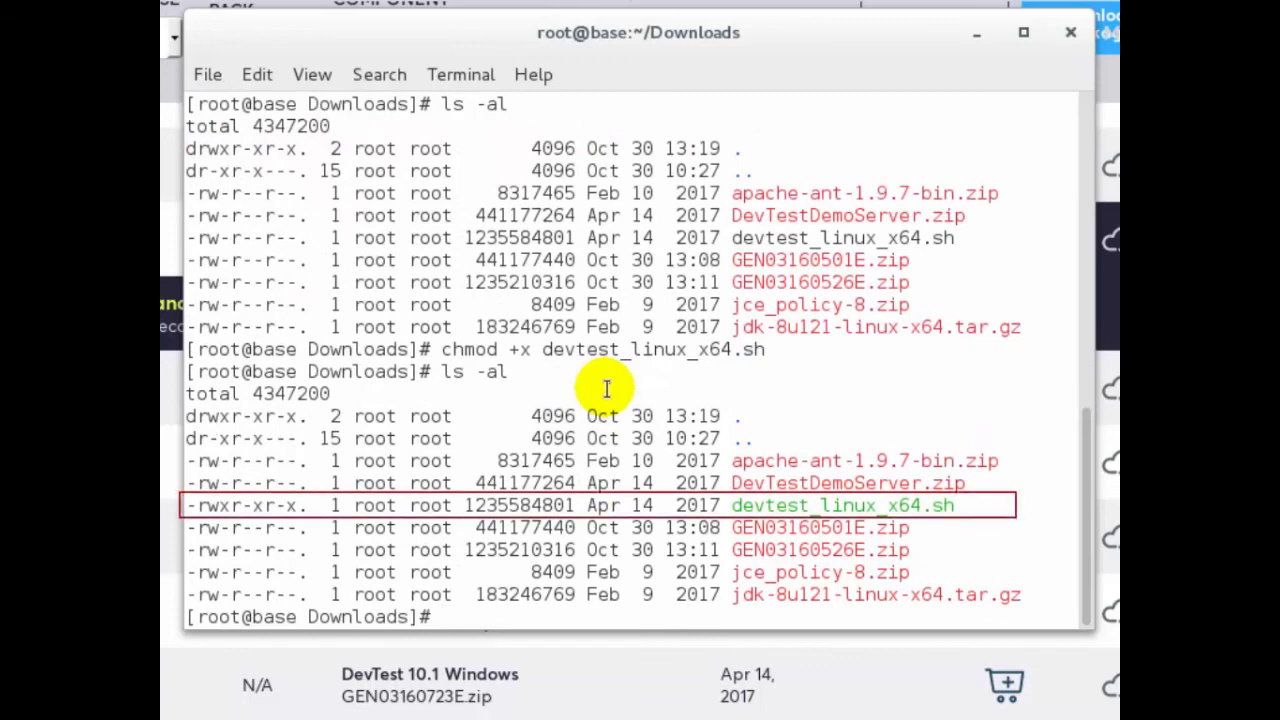